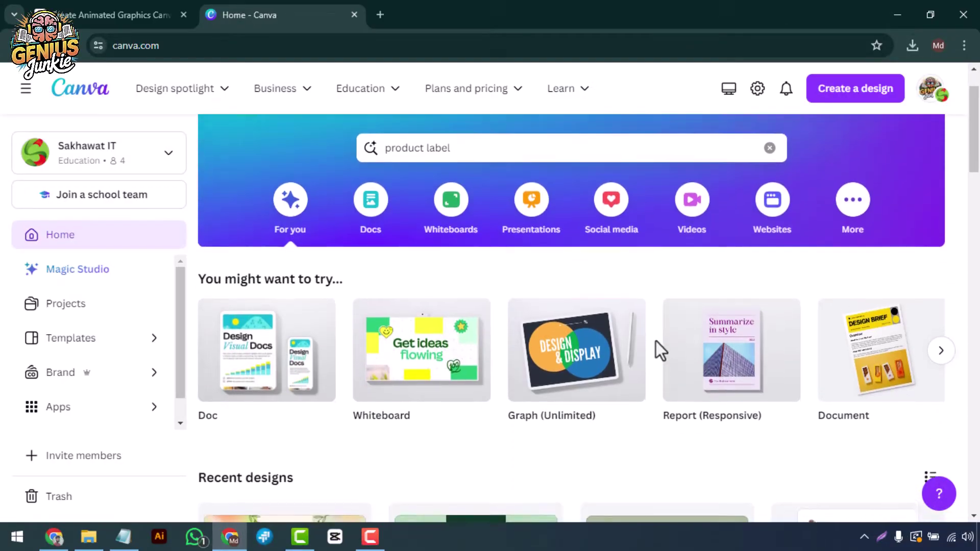
- Advance the 'You might want to try' design carousel to its last set of suggestions
scroll(657, 341, "up", 2)
scroll(656, 341, "down", 2)
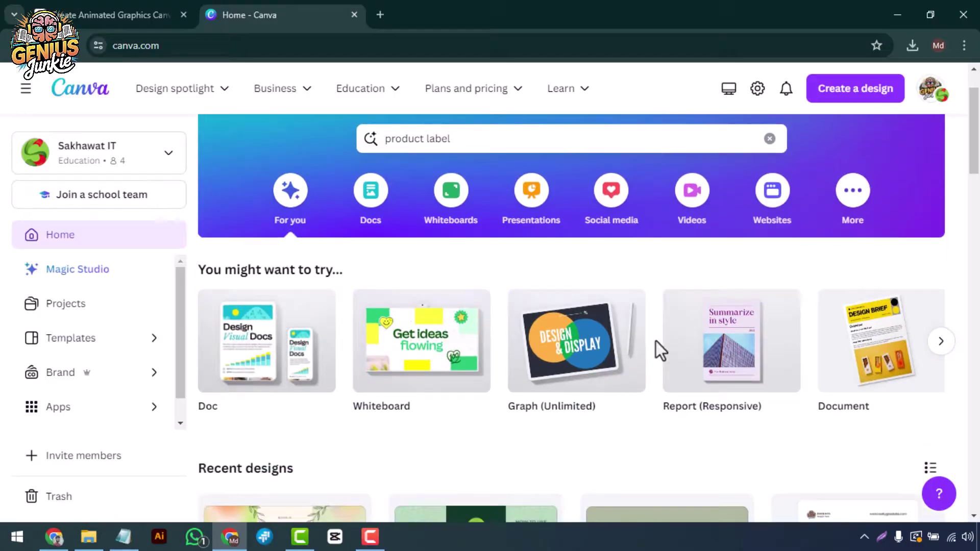
scroll(656, 341, "up", 2)
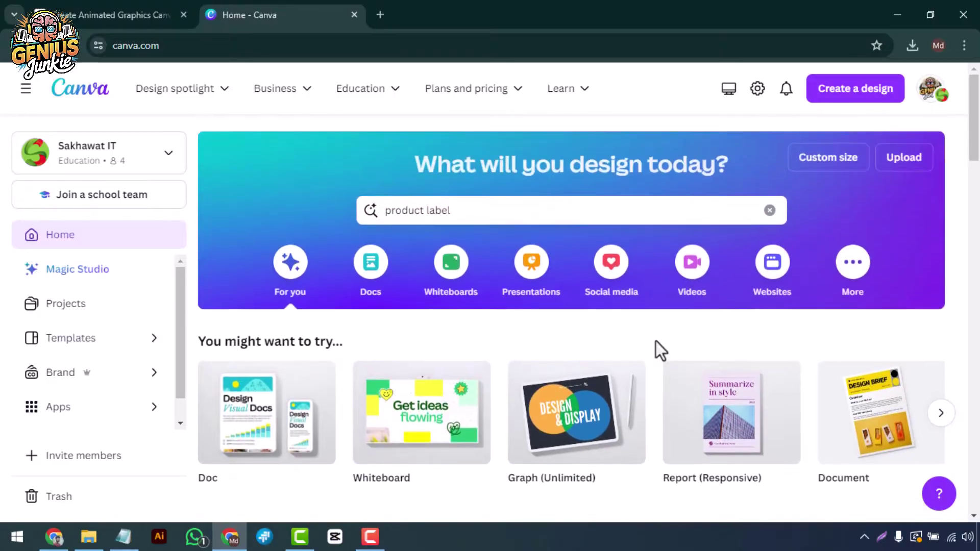
left_click(952, 416)
left_click(952, 417)
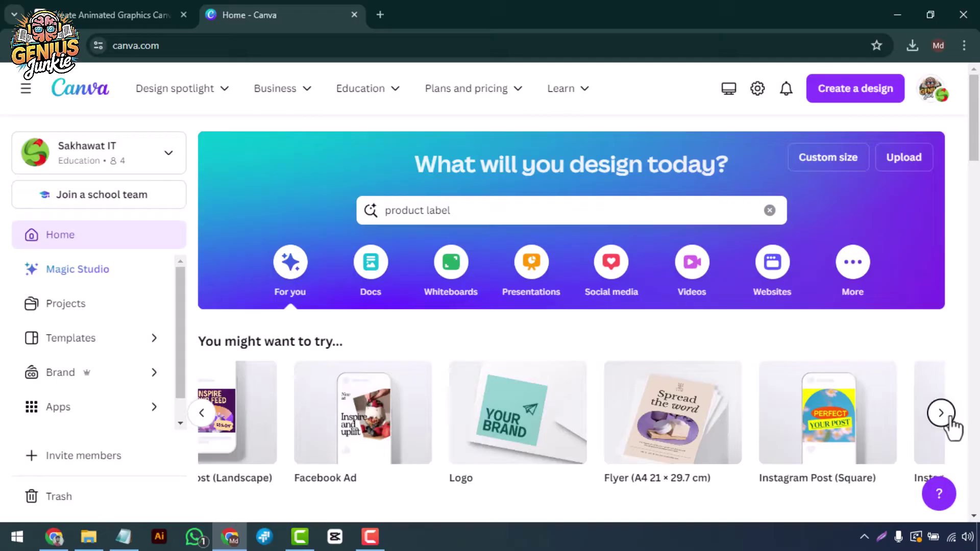
left_click(951, 417)
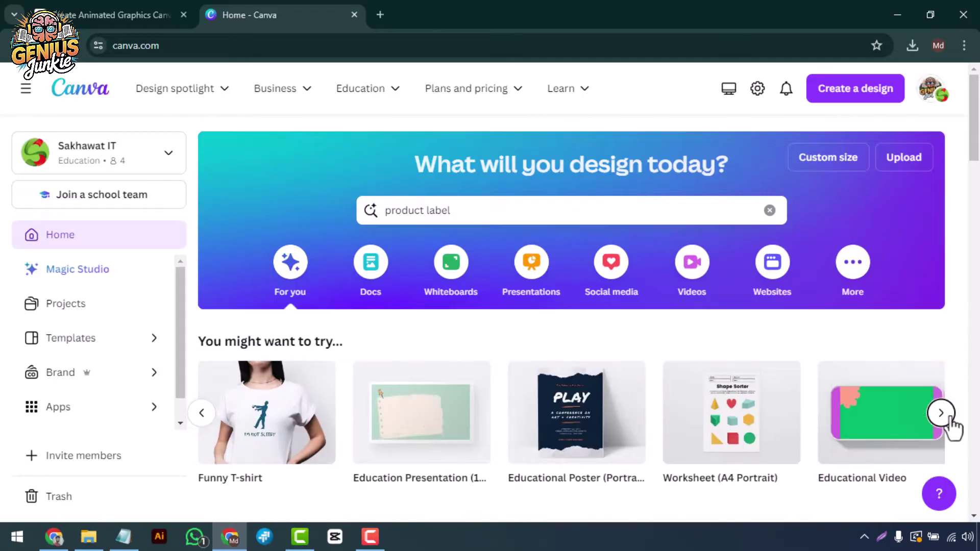
left_click(941, 413)
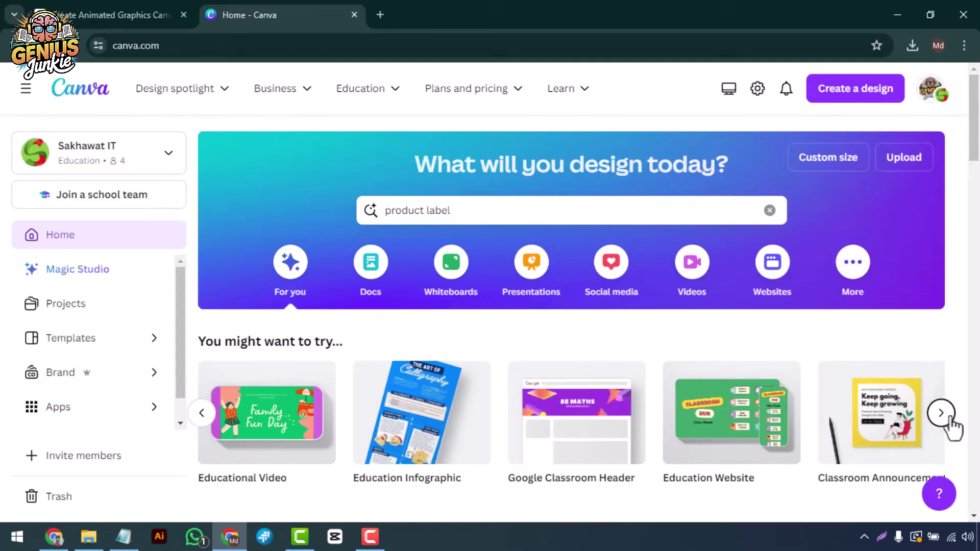
left_click(950, 418)
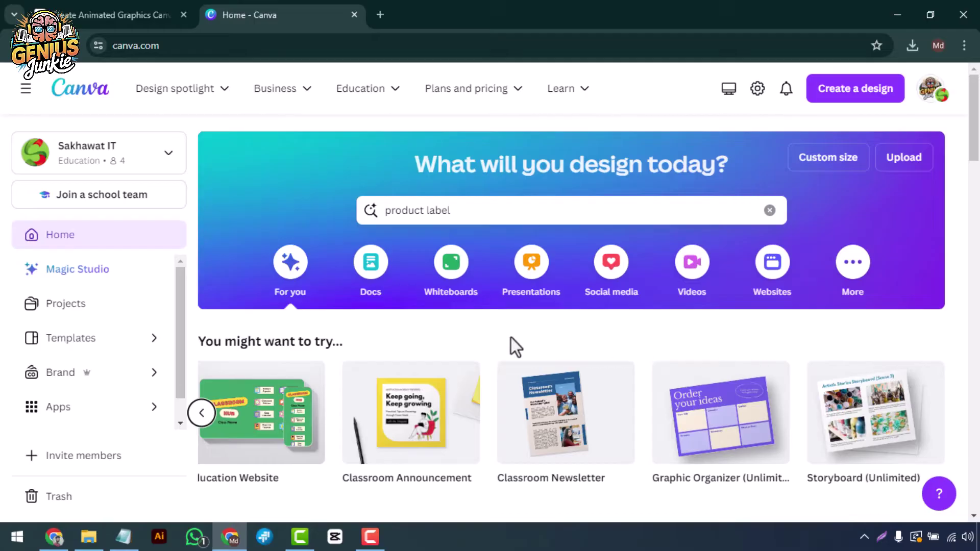
scroll(651, 339, "down", 1)
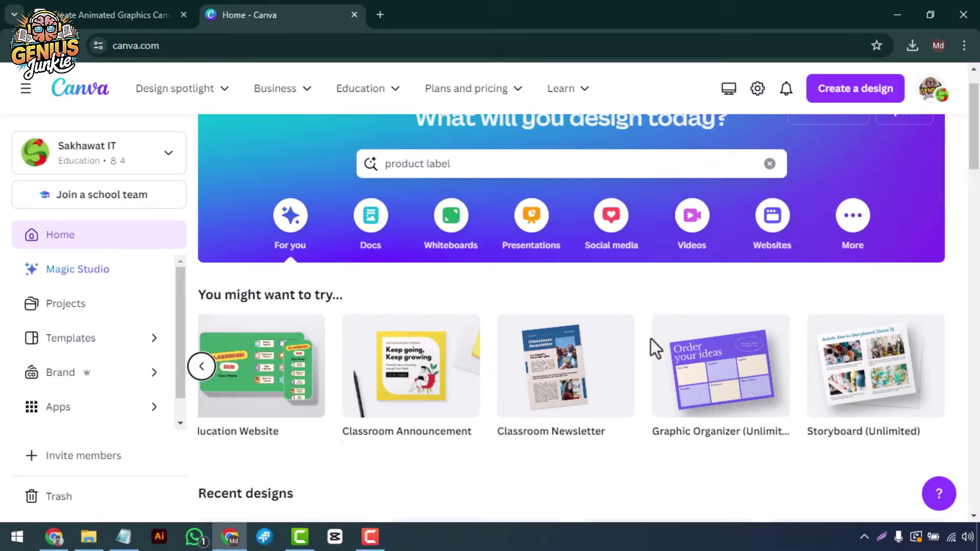
scroll(648, 339, "up", 1)
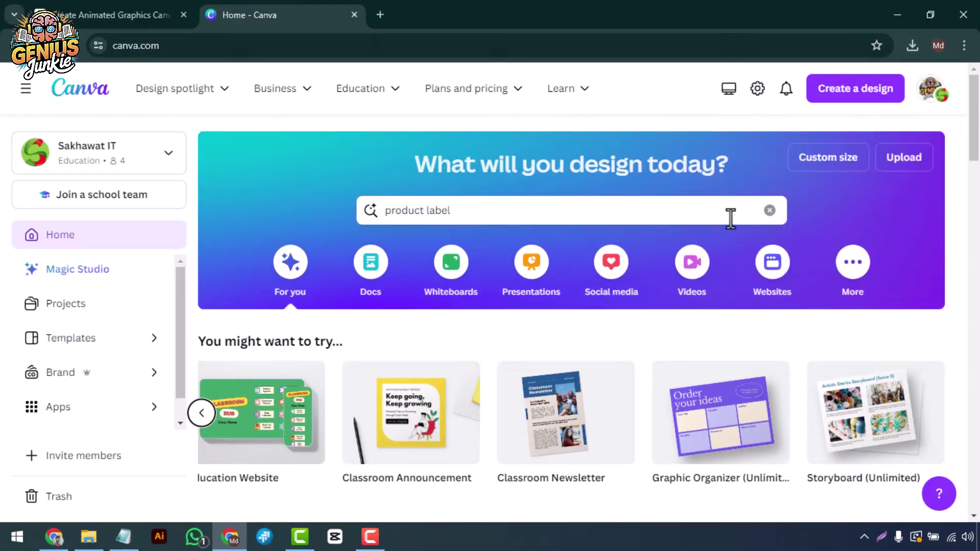
- Search 'restaurant food menu' and open the Orange and Black Bold Geometric Restaurant Menu template
left_click(770, 211)
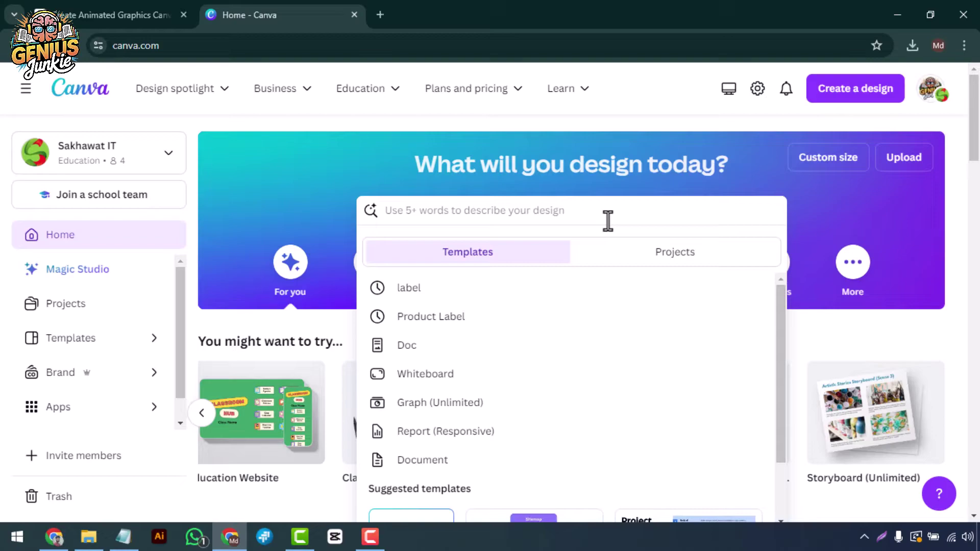
type("Restaurant Menu")
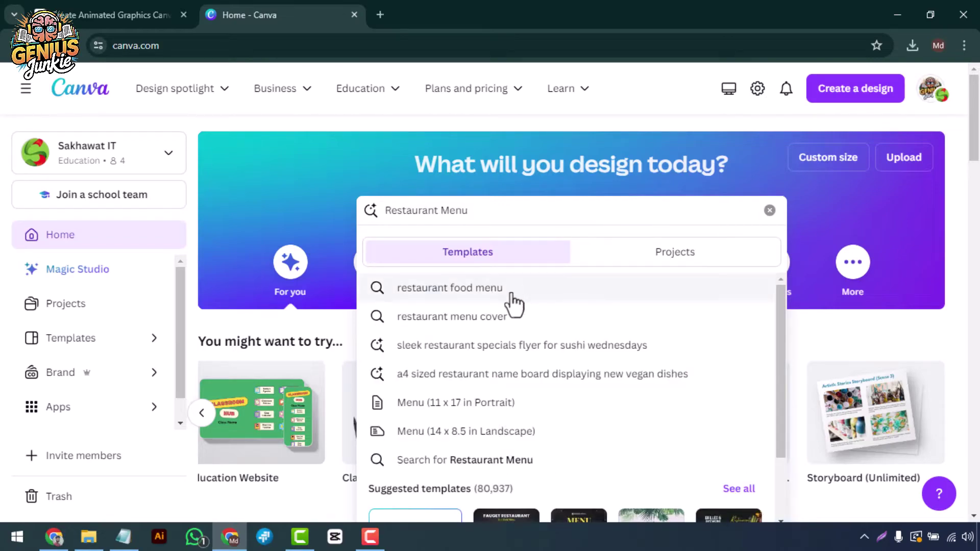
left_click(511, 296)
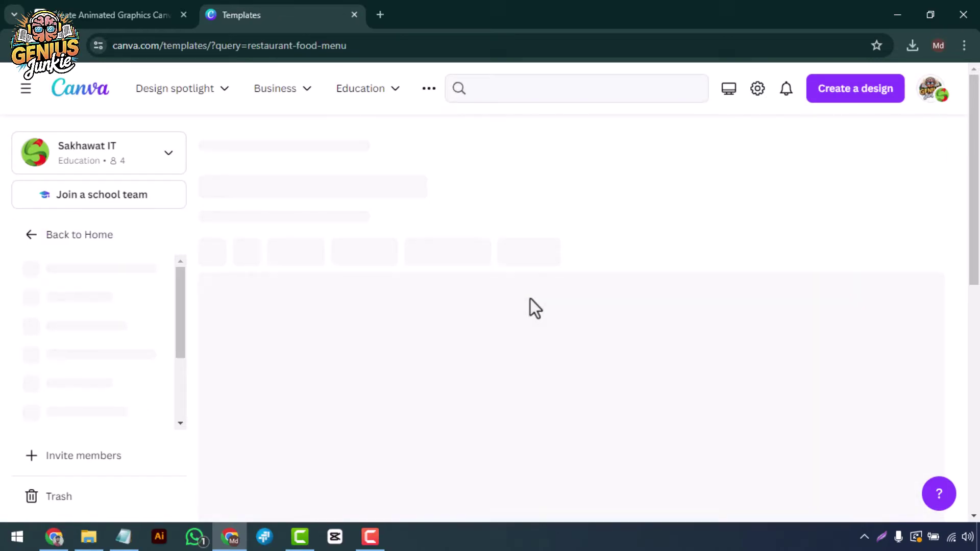
scroll(638, 253, "down", 8)
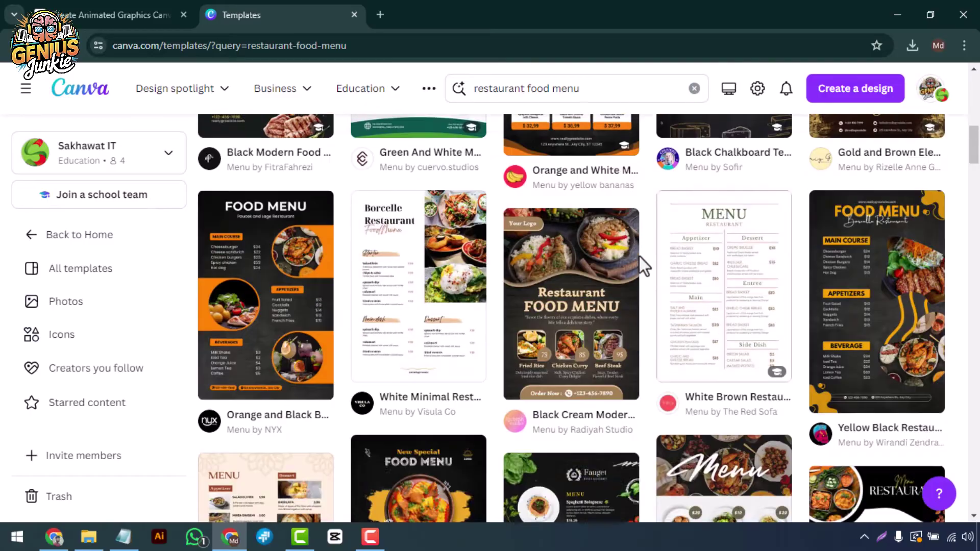
scroll(639, 258, "down", 15)
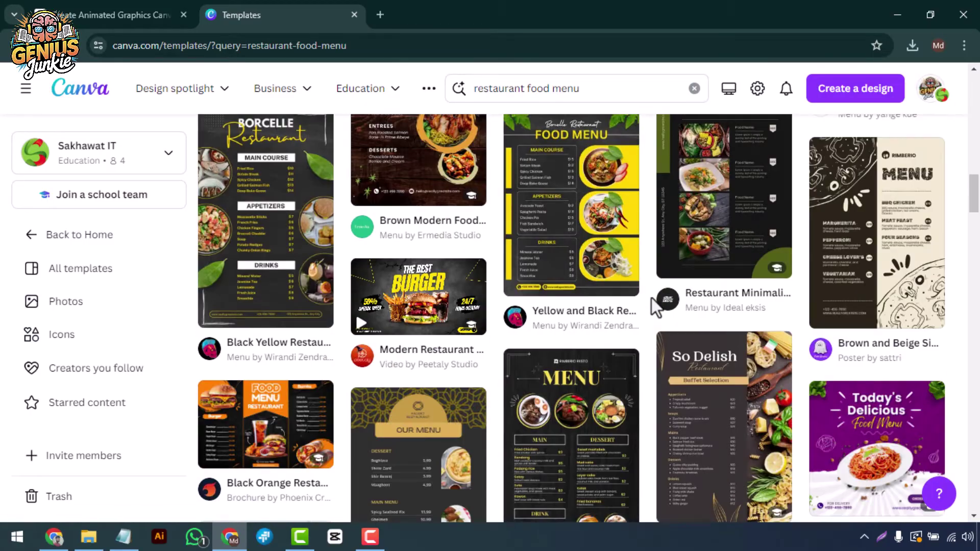
scroll(654, 296, "up", 10)
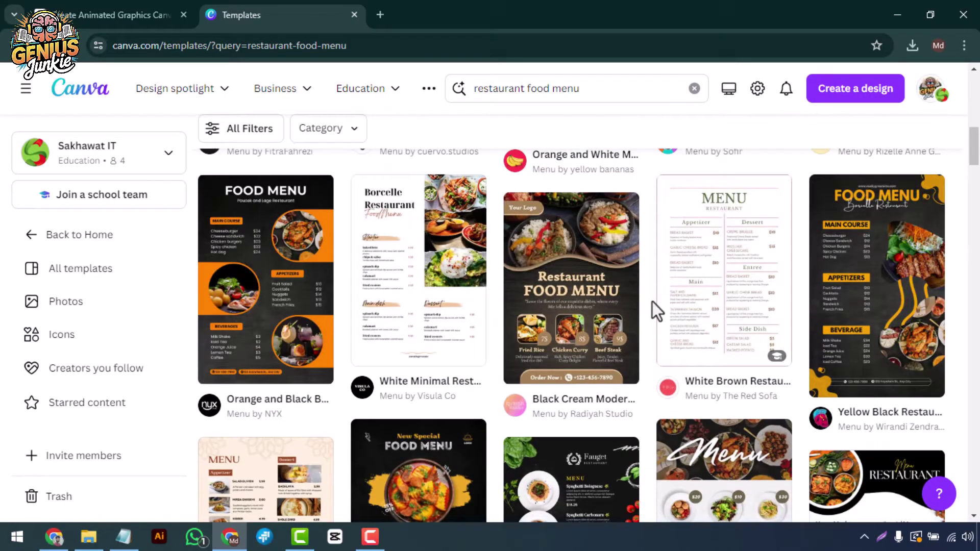
left_click(249, 347)
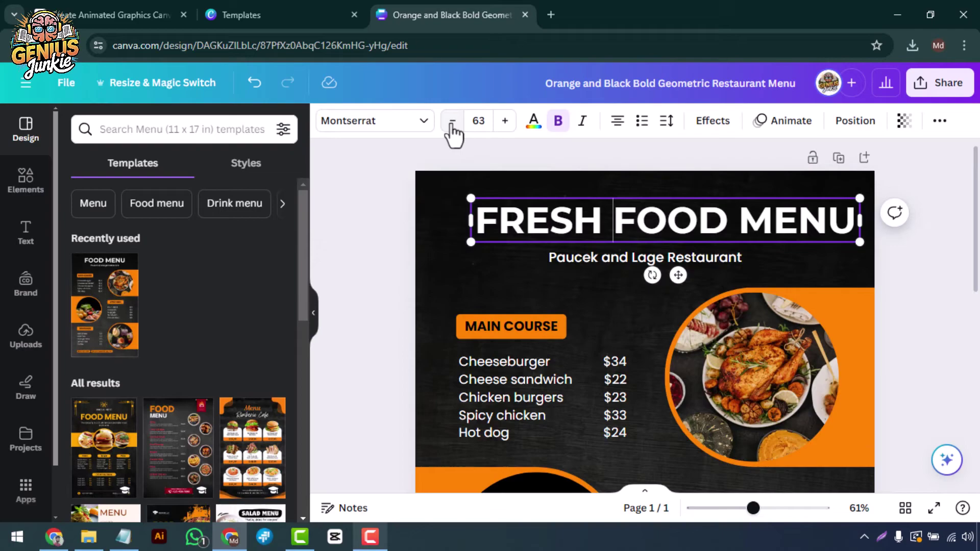
- Narrow the heading and place the Fresh Food logo, resized, in the top-left corner
left_click_drag(470, 223, 554, 219)
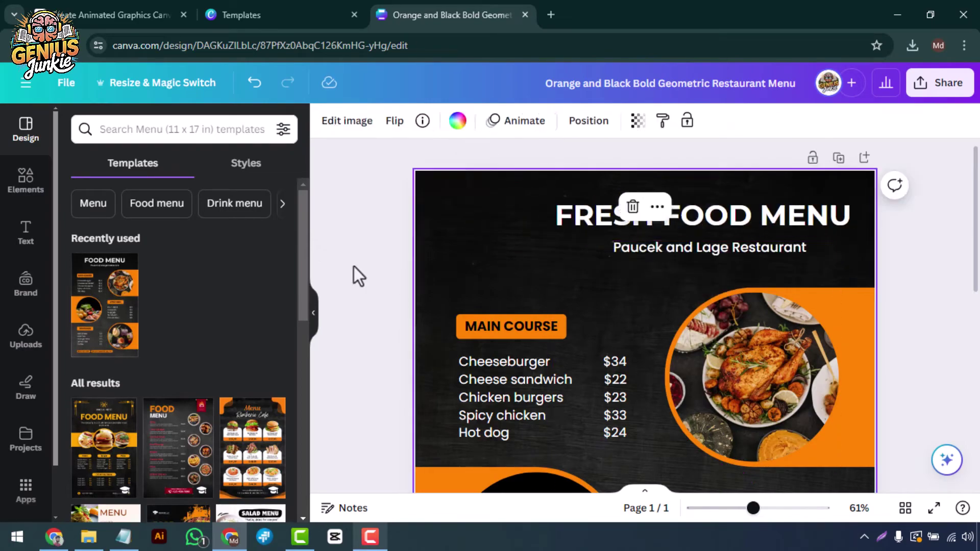
left_click(25, 337)
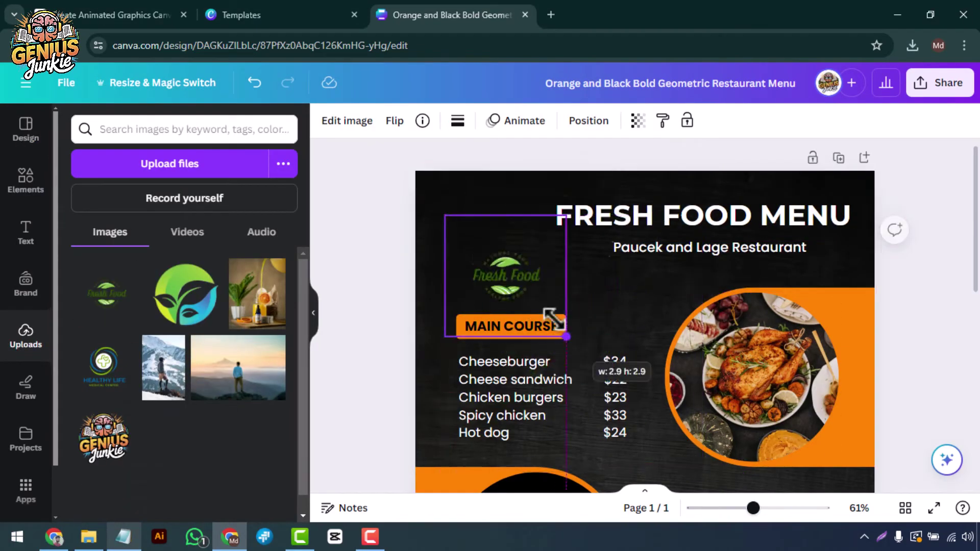
left_click_drag(554, 319, 546, 274)
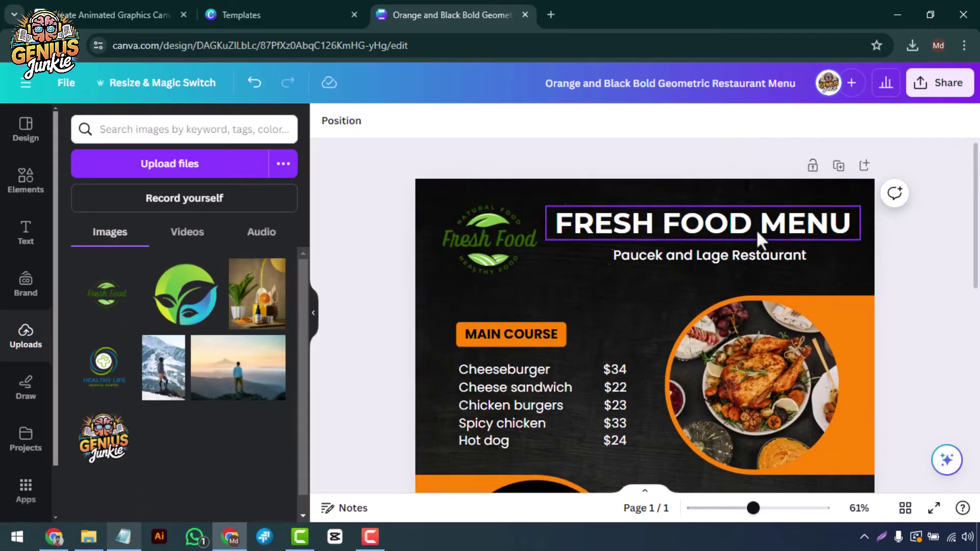
left_click(710, 250)
- Eyedrop the logo's green into the FRESH FOOD MENU heading and widen the tagline's letter spacing
left_click(909, 314)
left_click(759, 221)
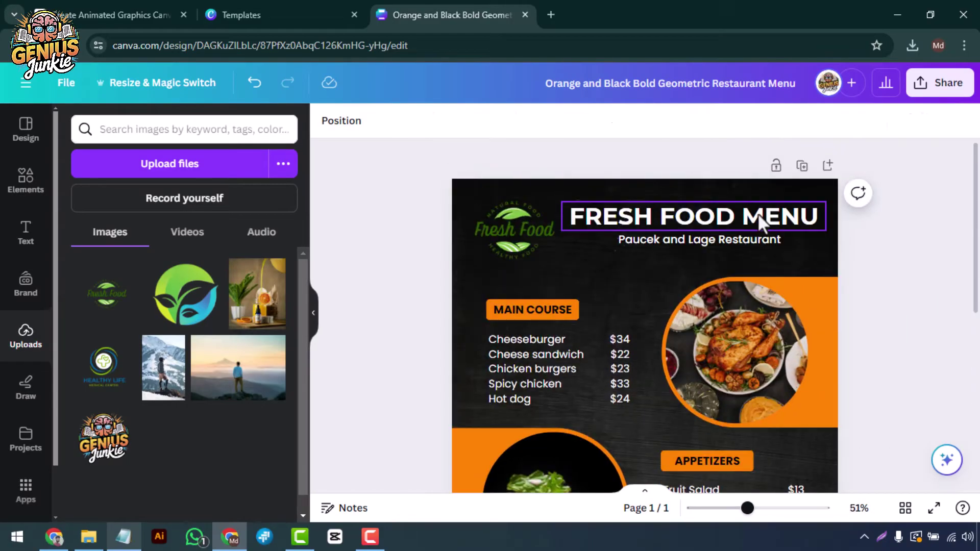
left_click(533, 120)
left_click(78, 208)
left_click(260, 355)
left_click(511, 217)
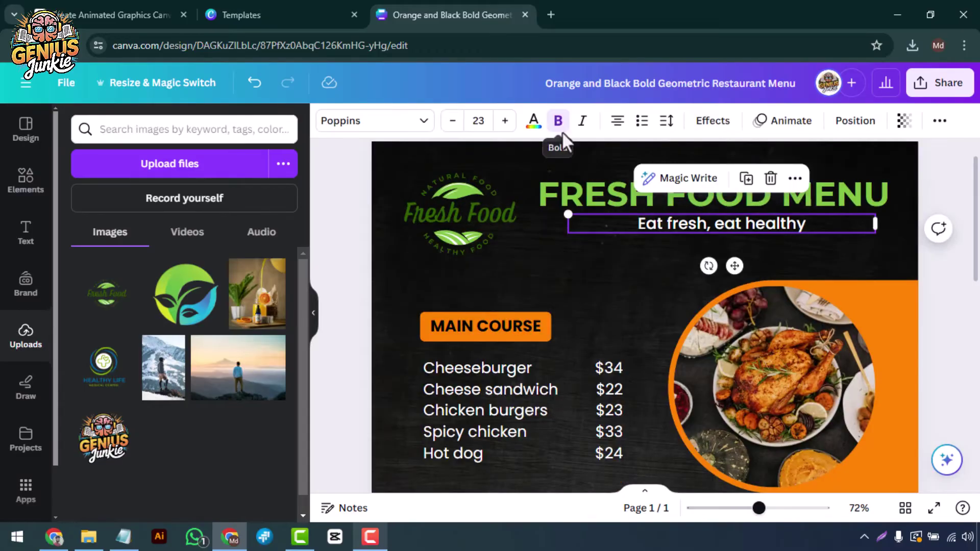
left_click(631, 121)
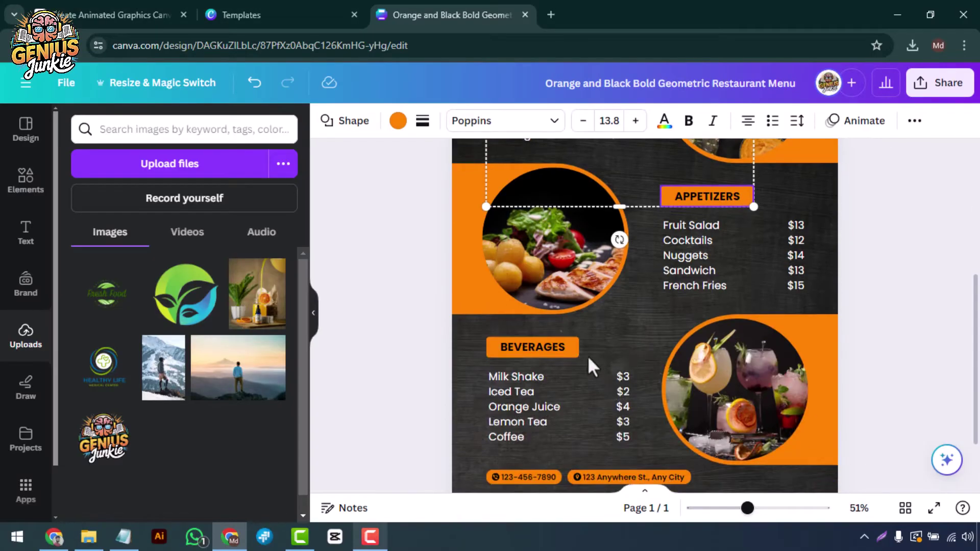
- Make the MAIN COURSE and other section labels green
left_click(562, 347, "shift")
left_click(399, 121)
left_click(196, 207)
scroll(461, 255, "up", 6)
left_click(462, 256)
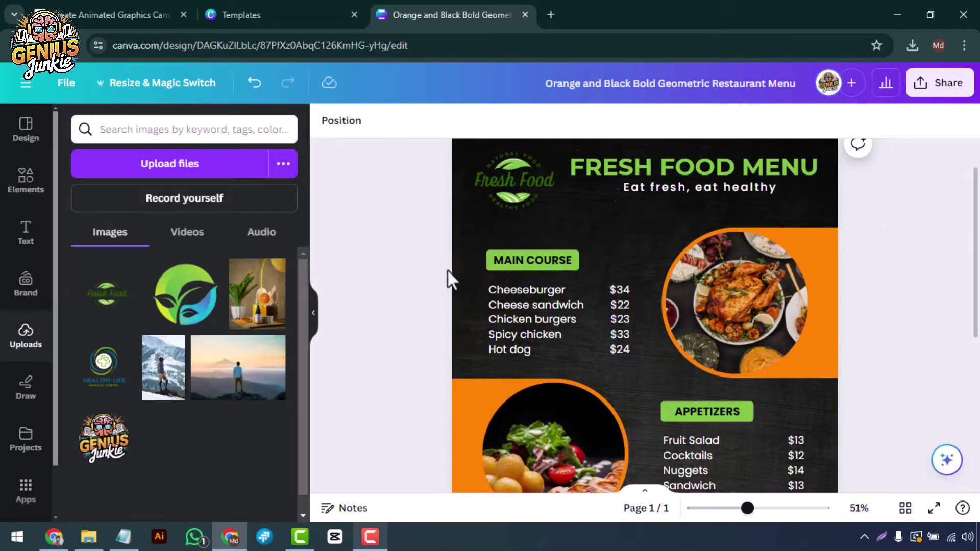
scroll(452, 263, "down", 2)
- Change the Main Course prices: Cheeseburger to 45 and Chicken burgers to 30
left_click(558, 252)
left_click(623, 219)
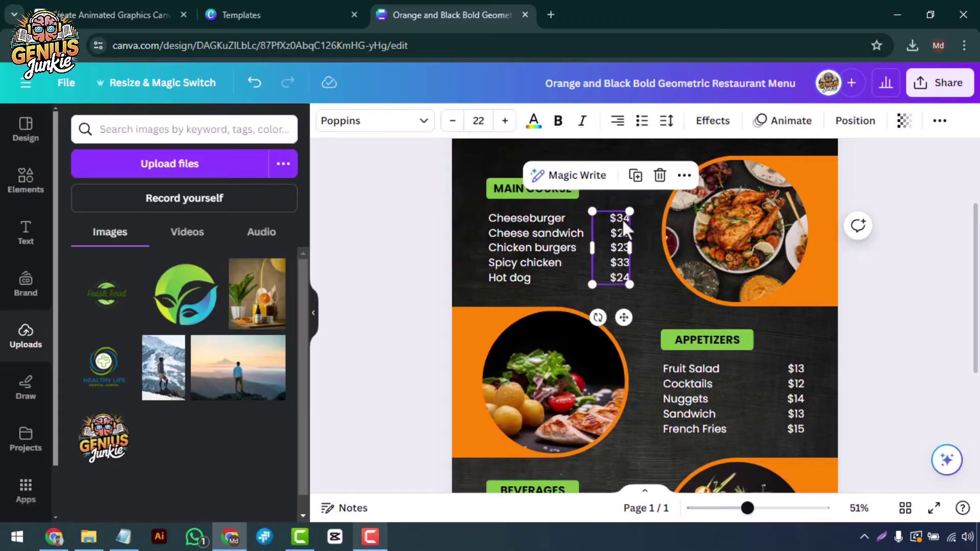
left_click(587, 234)
left_click(617, 218)
left_click_drag(618, 219, 627, 219)
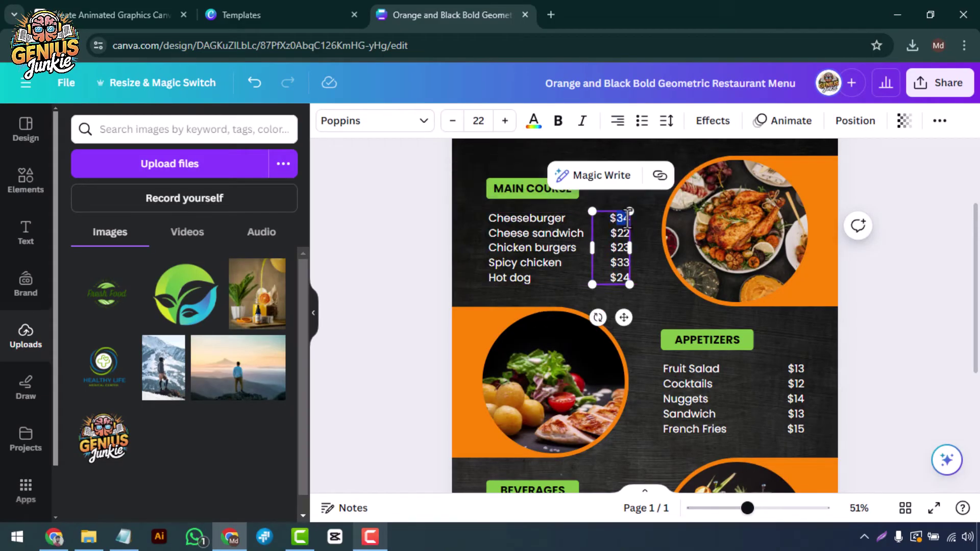
type("45")
double_click(622, 249)
type("15")
double_click(621, 262)
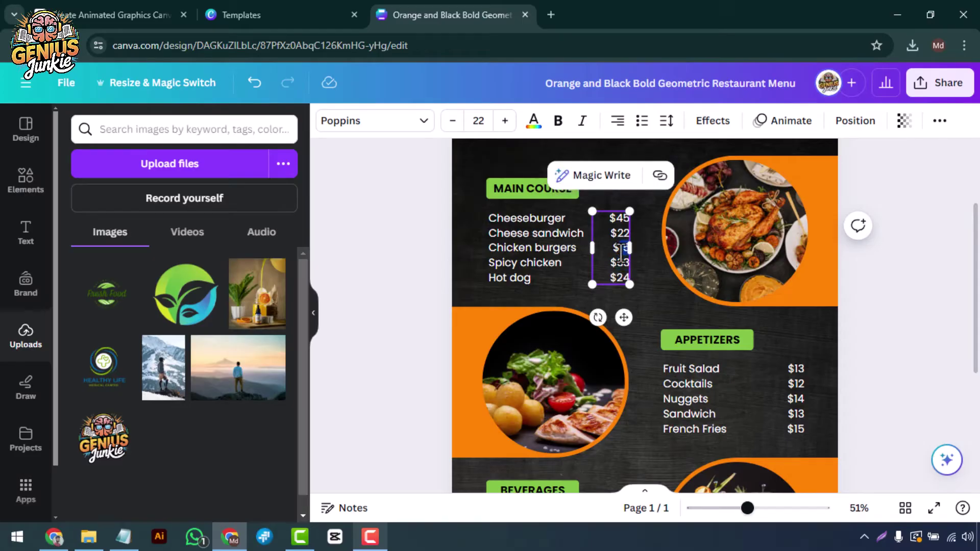
type("30")
- Select the Appetizers price column and Appetizers text
left_click(794, 383)
scroll(674, 343, "up", 2)
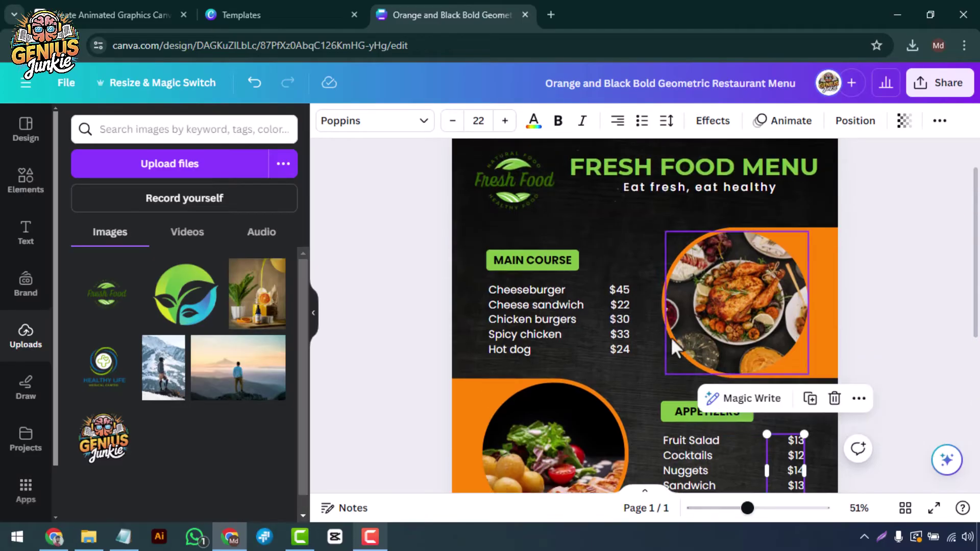
scroll(641, 350, "down", 4)
scroll(644, 358, "down", 3)
left_click(645, 357)
scroll(644, 358, "up", 2)
scroll(663, 350, "up", 3)
left_click(663, 350)
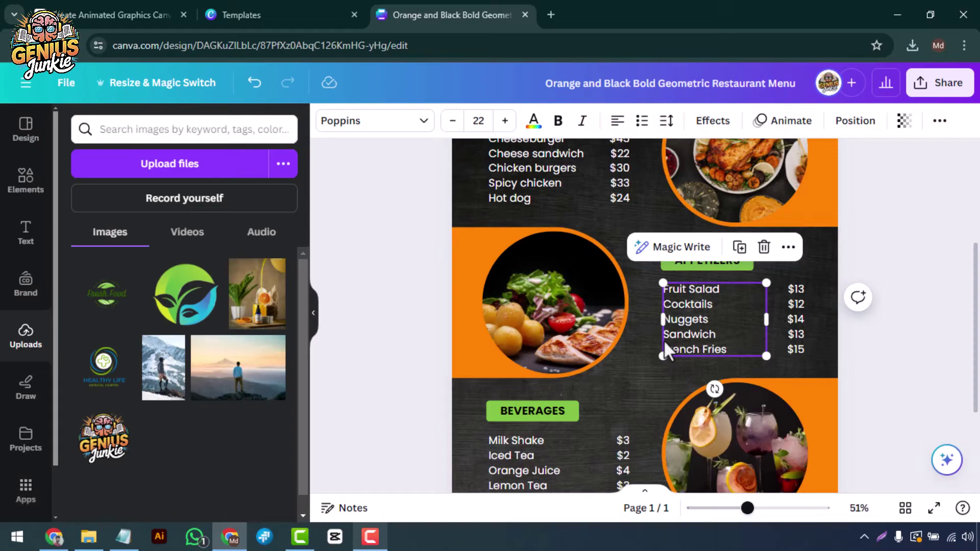
scroll(494, 317, "up", 2)
- Edit the text of the Main Course, Appetizers and Beverages dish lists
left_click(495, 317)
double_click(499, 289)
scroll(696, 262, "down", 3)
left_click(695, 263)
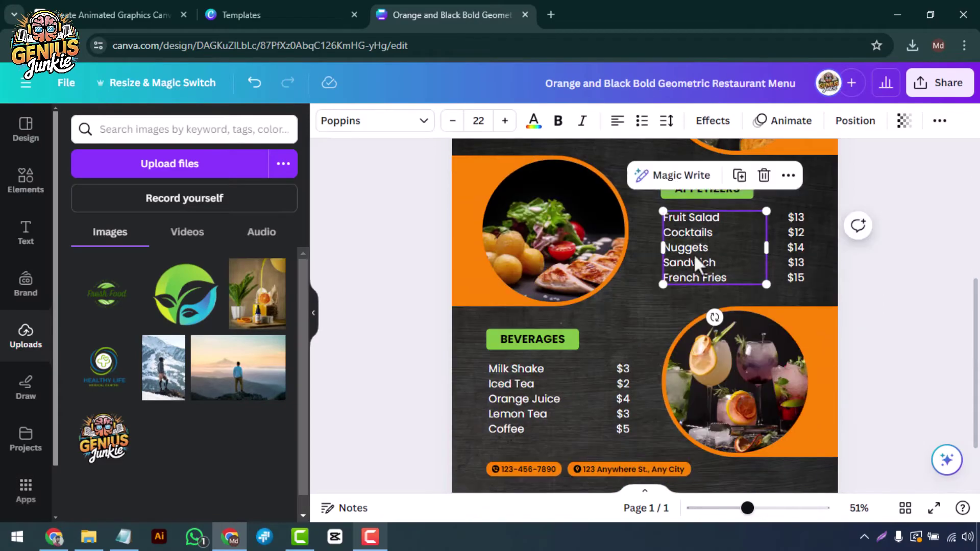
scroll(694, 256, "down", 3)
double_click(512, 311)
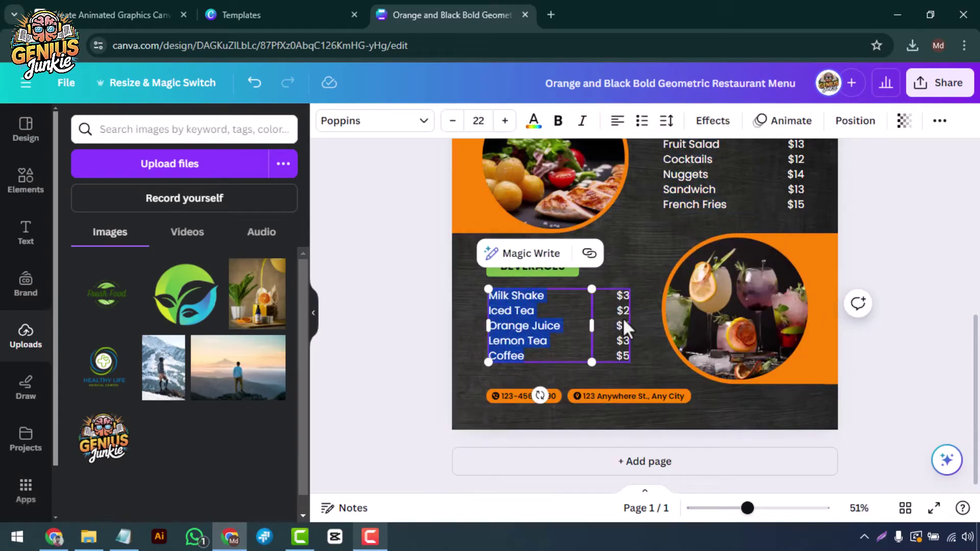
scroll(702, 331, "up", 1)
left_click(867, 326)
scroll(651, 368, "up", 5)
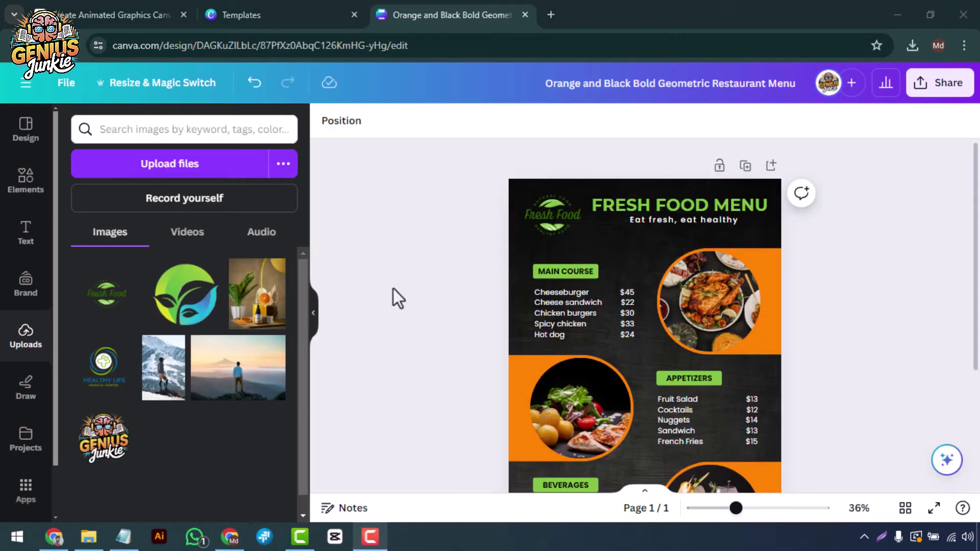
- Drop a roast chicken photo from Magic recommendations into the top circle and adjust its framing
scroll(399, 298, "down", 2)
left_click(26, 179)
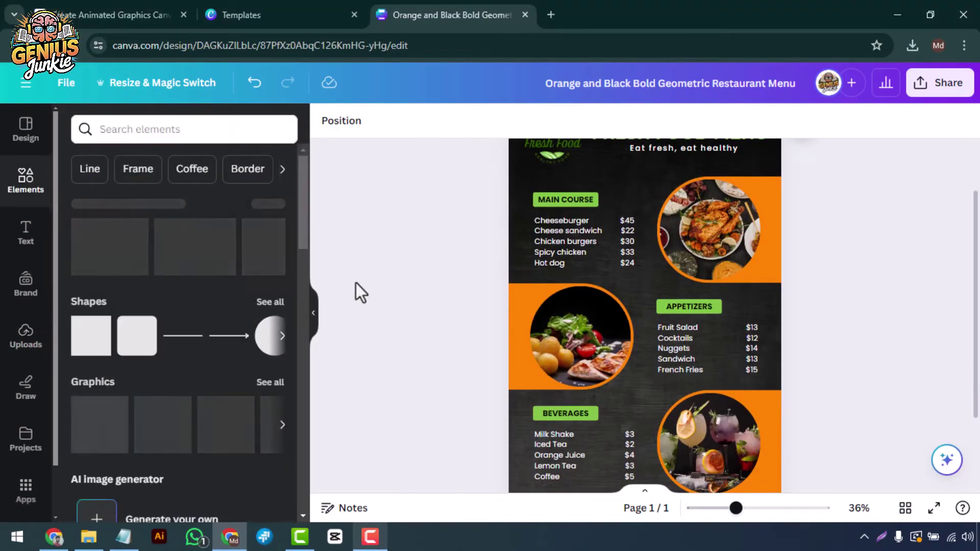
scroll(225, 300, "down", 8)
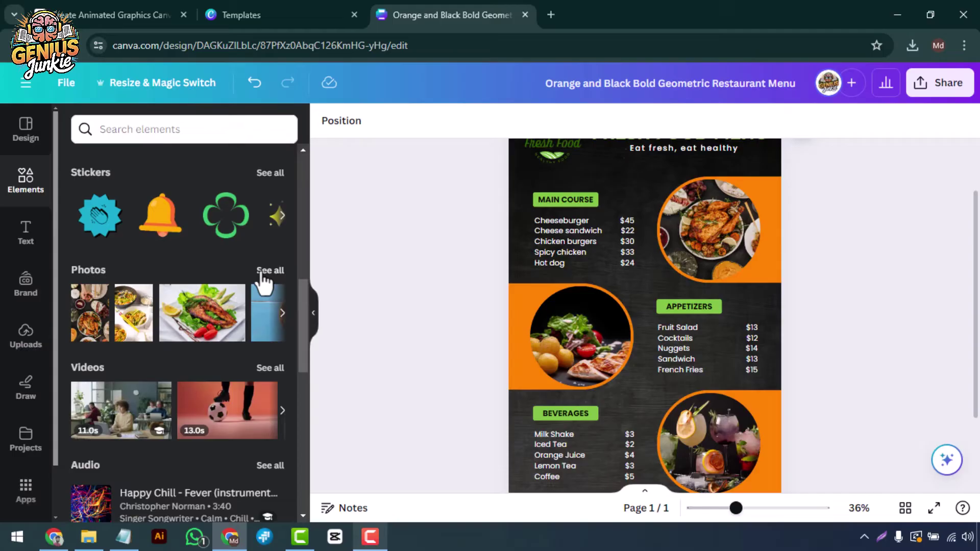
left_click(267, 271)
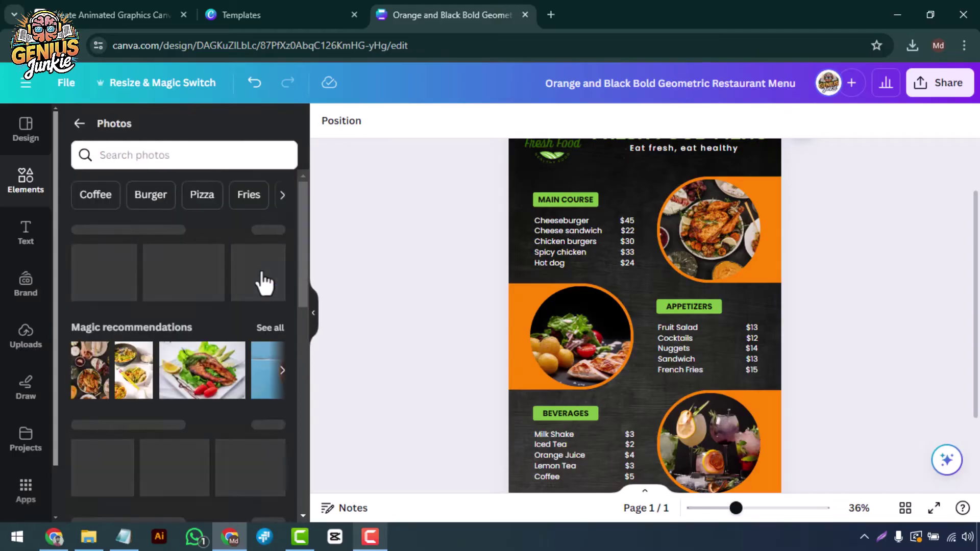
left_click(267, 329)
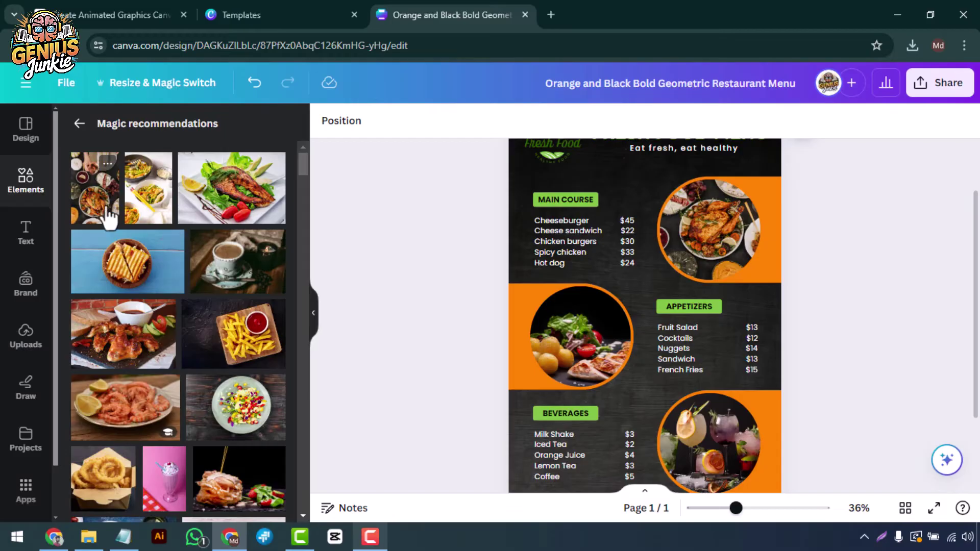
left_click_drag(107, 217, 701, 230)
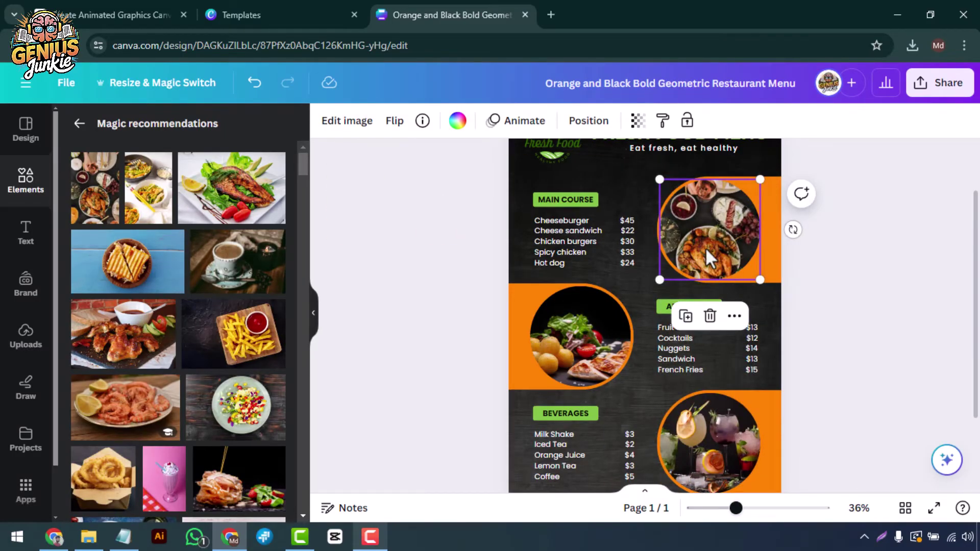
double_click(706, 247)
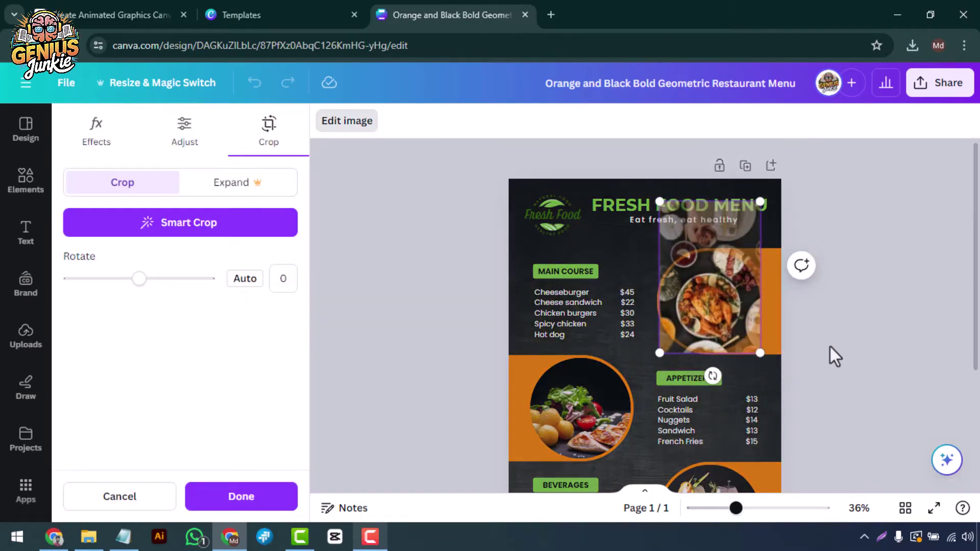
left_click(835, 356)
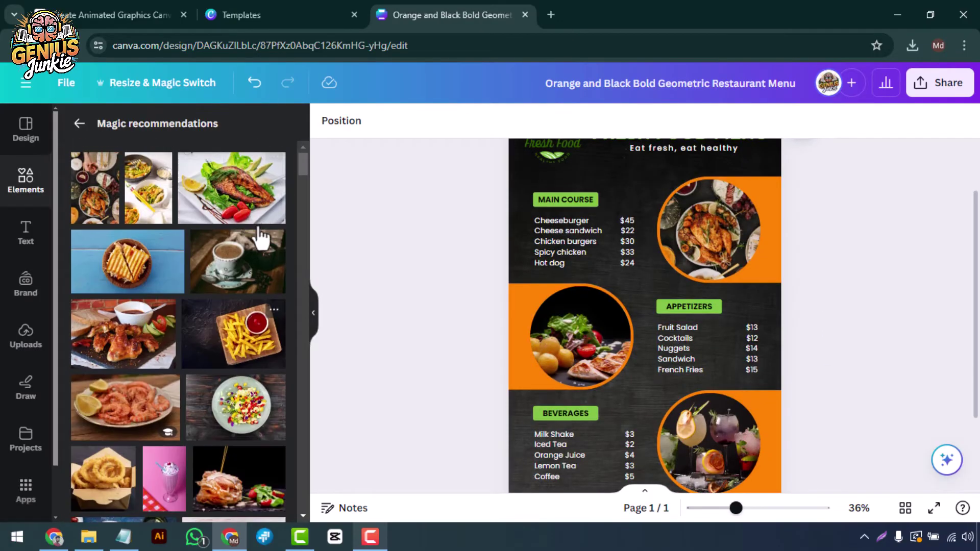
- Put a grilled fish salad photo in the middle circle and nudge the drinks photo within its circle
left_click_drag(261, 217, 613, 365)
double_click(600, 340)
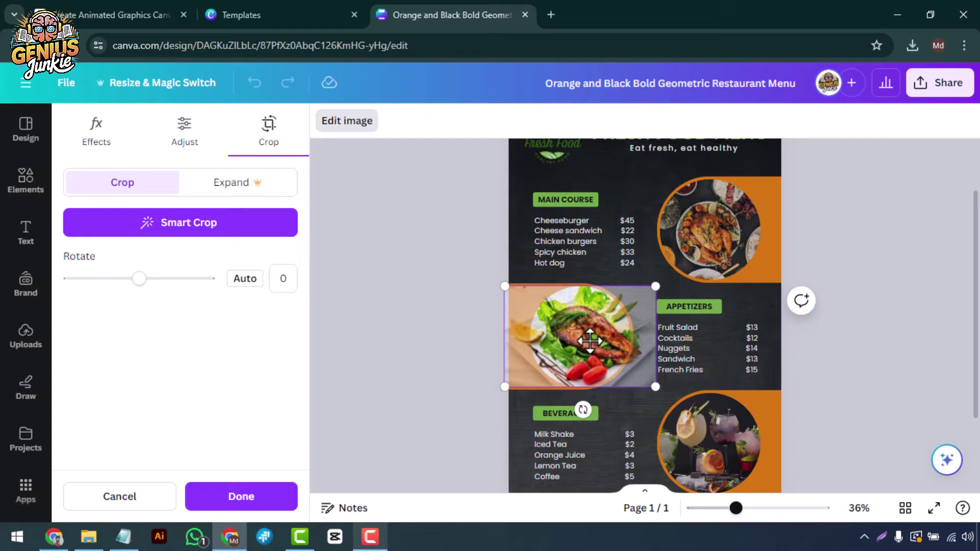
left_click(459, 345)
scroll(664, 408, "down", 2)
double_click(723, 385)
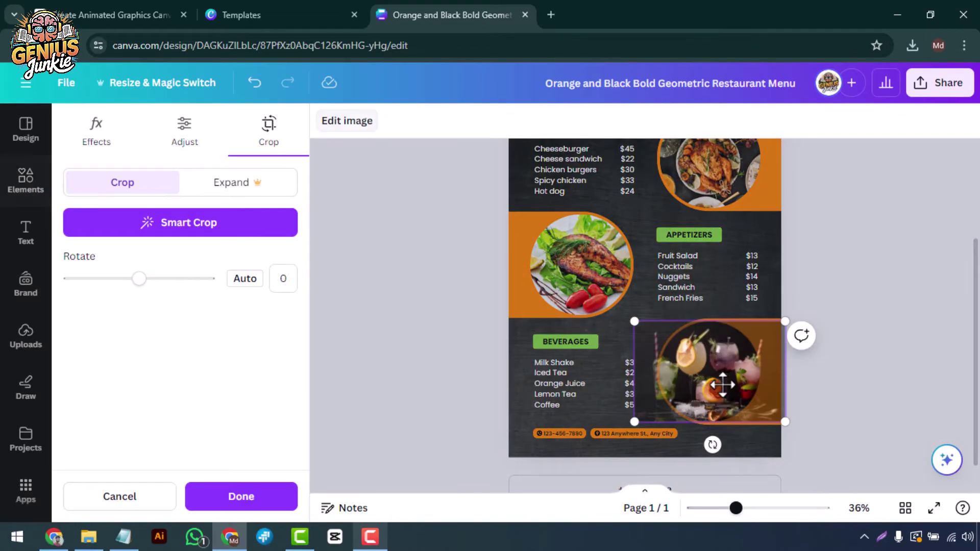
mouse_move(726, 384)
left_mouse_down()
mouse_move(714, 380)
mouse_move(740, 378)
mouse_move(739, 388)
left_mouse_up()
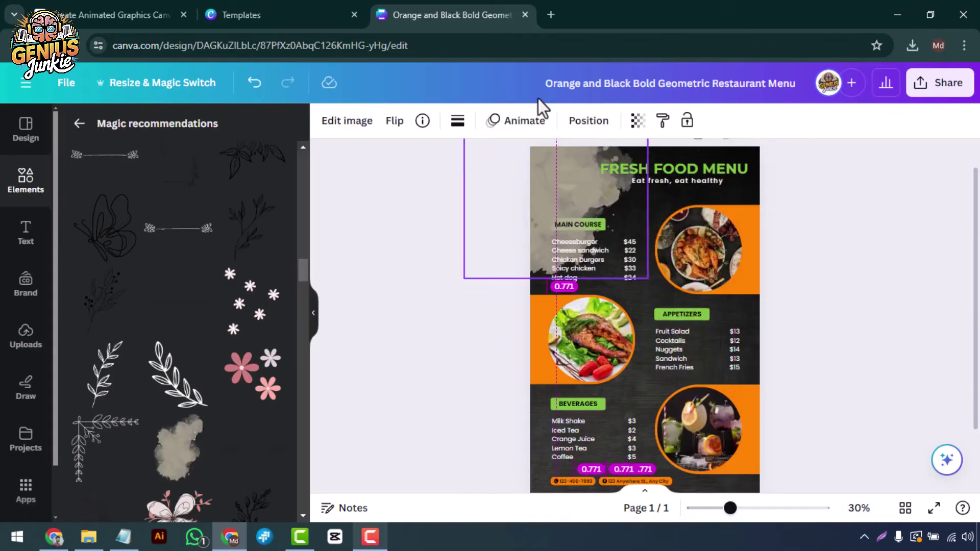
- Send the grey smudge graphic backward so it sits behind the Fresh Food logo and title
right_click(587, 204)
left_click(448, 306)
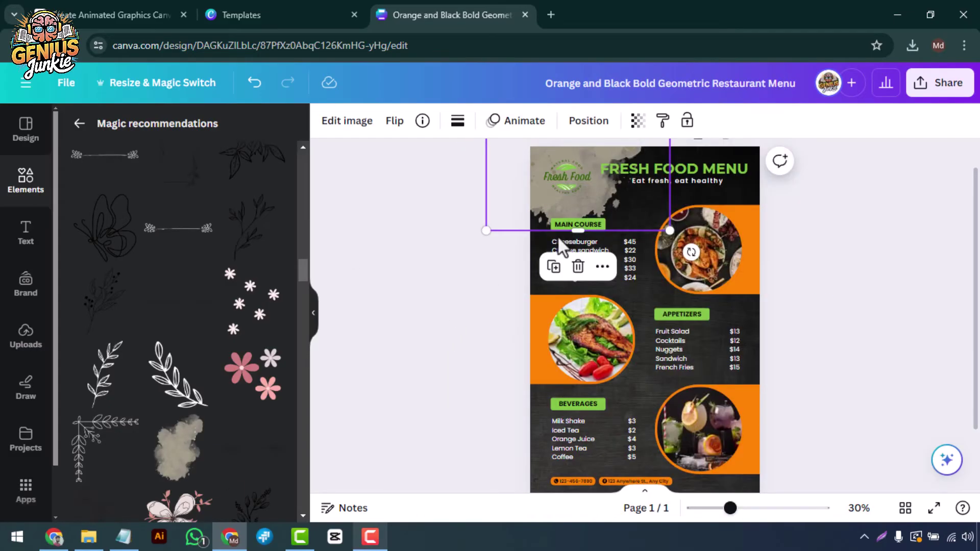
left_click(638, 121)
left_click(615, 195)
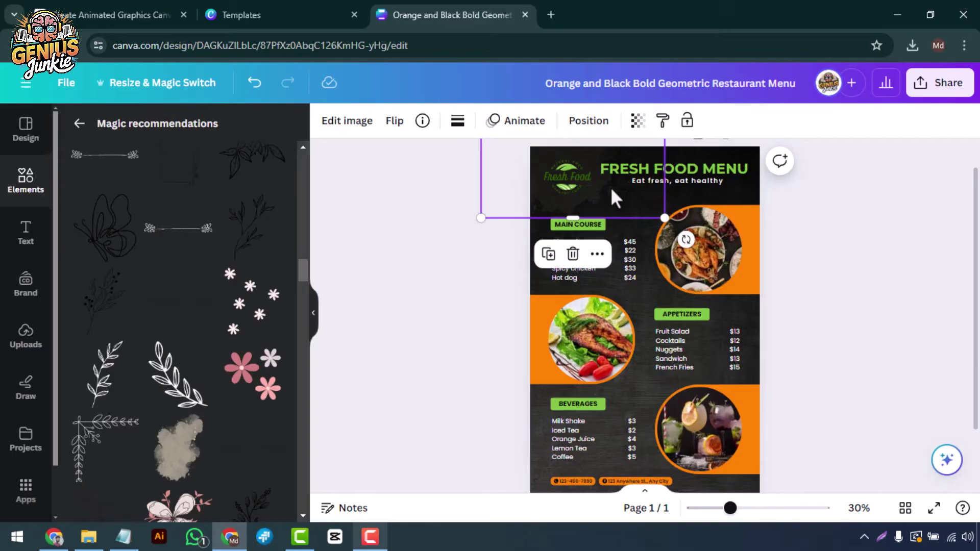
left_click(858, 234)
scroll(858, 234, "down", 1)
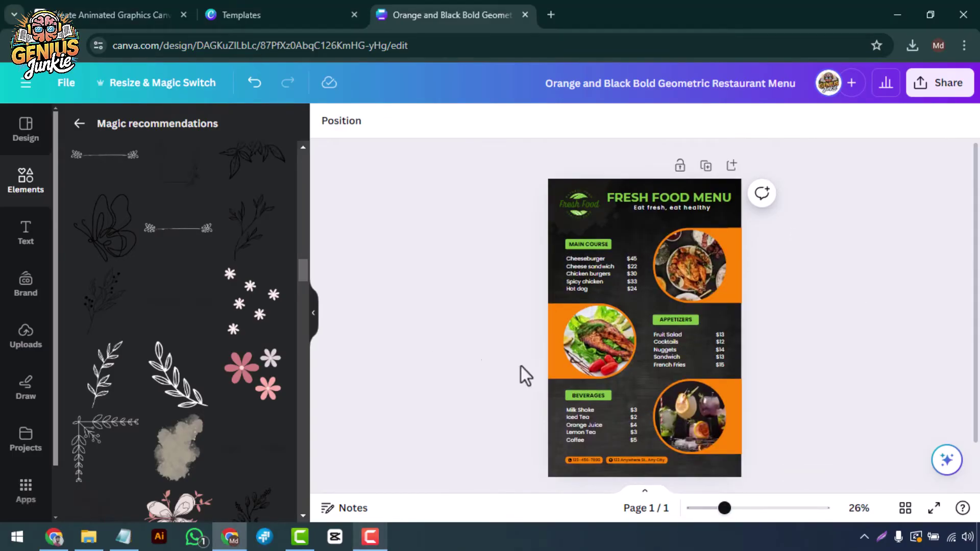
- Select the three orange accent shapes behind the food photos
left_click(525, 376)
left_click(738, 291, "shift")
left_click(684, 434, "shift")
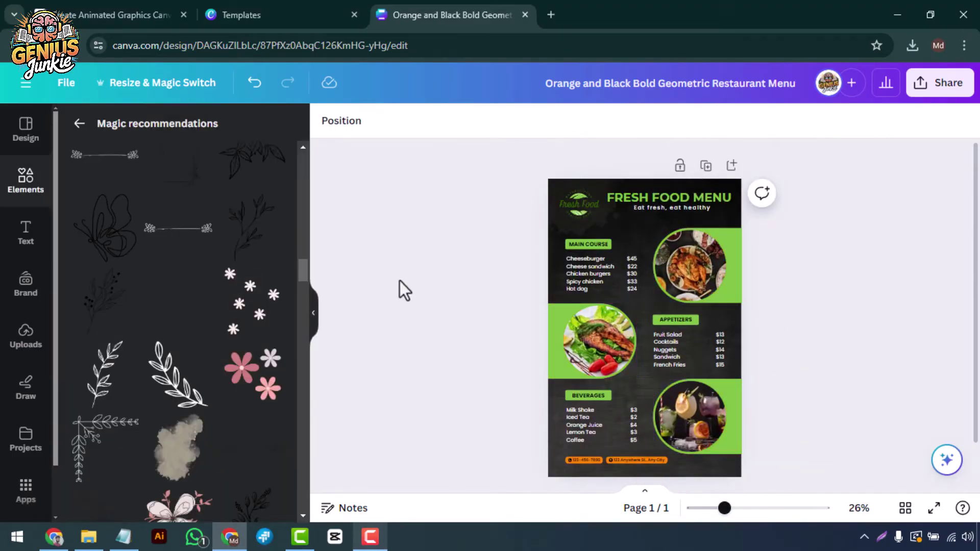
scroll(693, 466, "up", 3)
- Turn the phone and address contact pills green
left_click(538, 462)
left_click(398, 120)
left_click(186, 208)
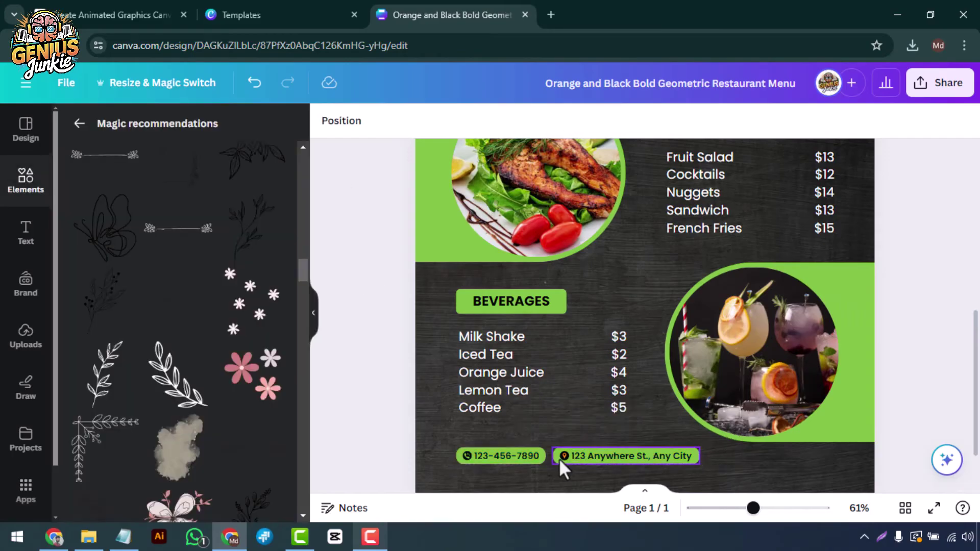
scroll(560, 466, "up", 3)
left_click(536, 443)
left_click(480, 120)
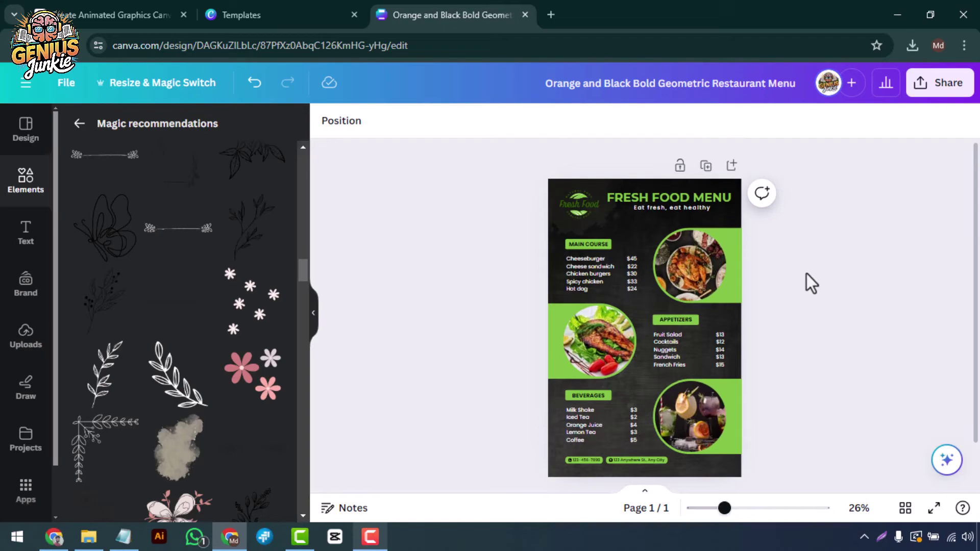
scroll(820, 383, "up", 2)
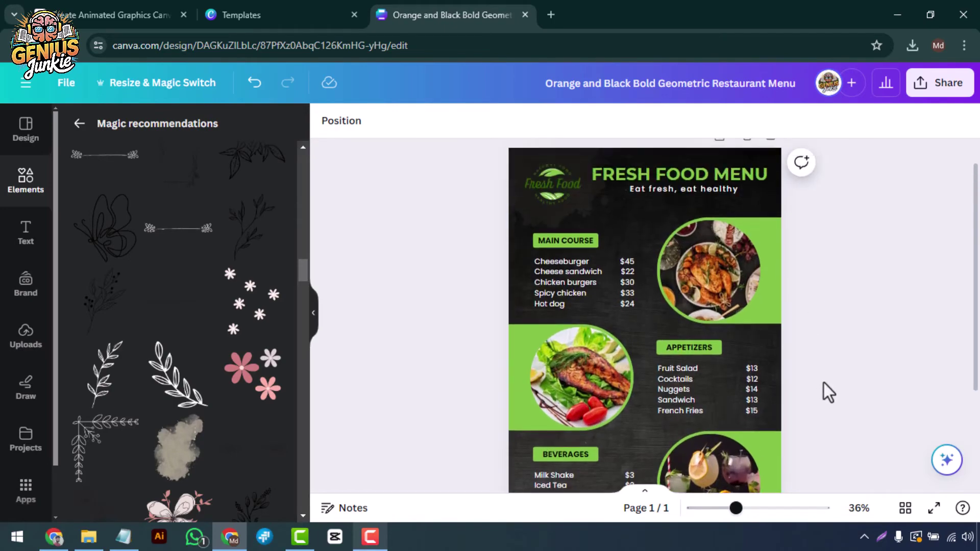
scroll(825, 383, "down", 3)
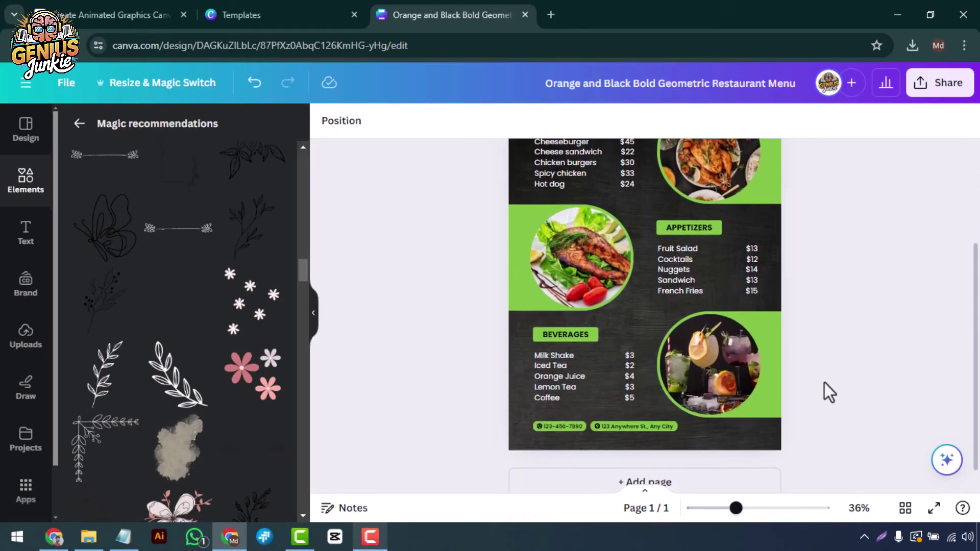
scroll(562, 362, "up", 3)
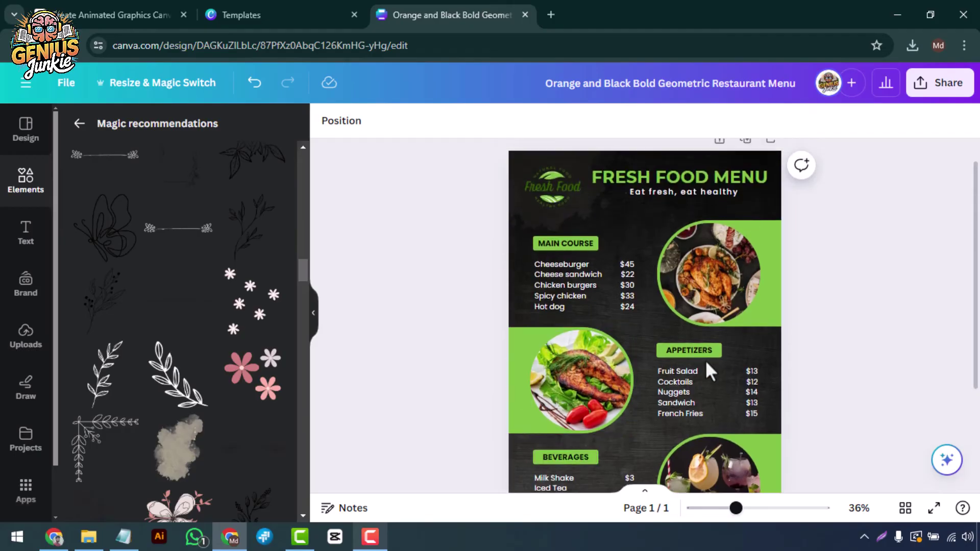
scroll(613, 342, "down", 3)
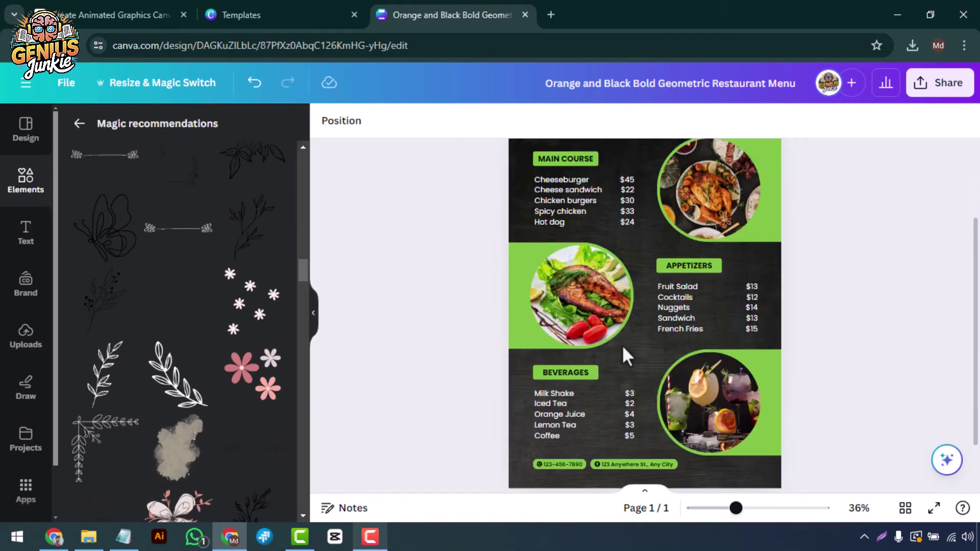
scroll(659, 347, "up", 1)
scroll(661, 351, "up", 5)
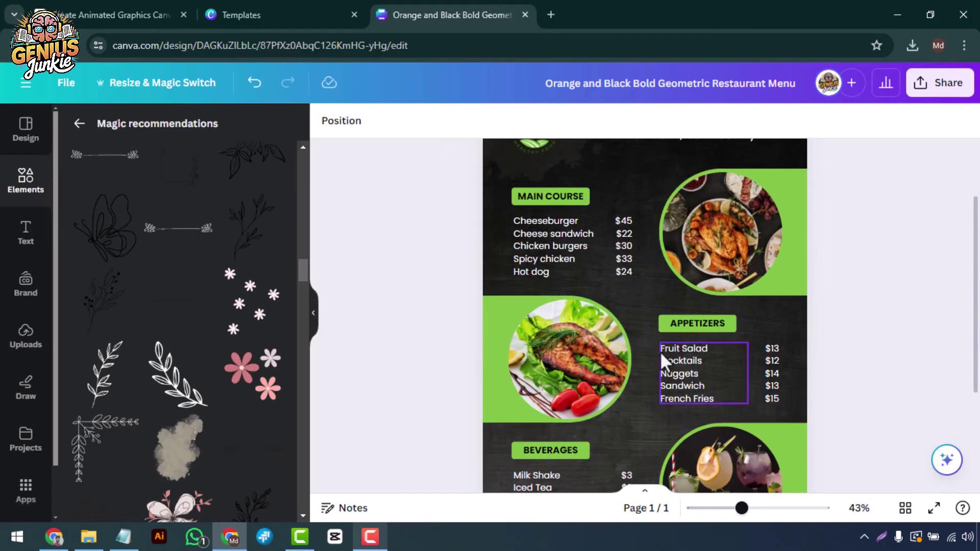
scroll(660, 351, "down", 1)
scroll(660, 351, "down", 3)
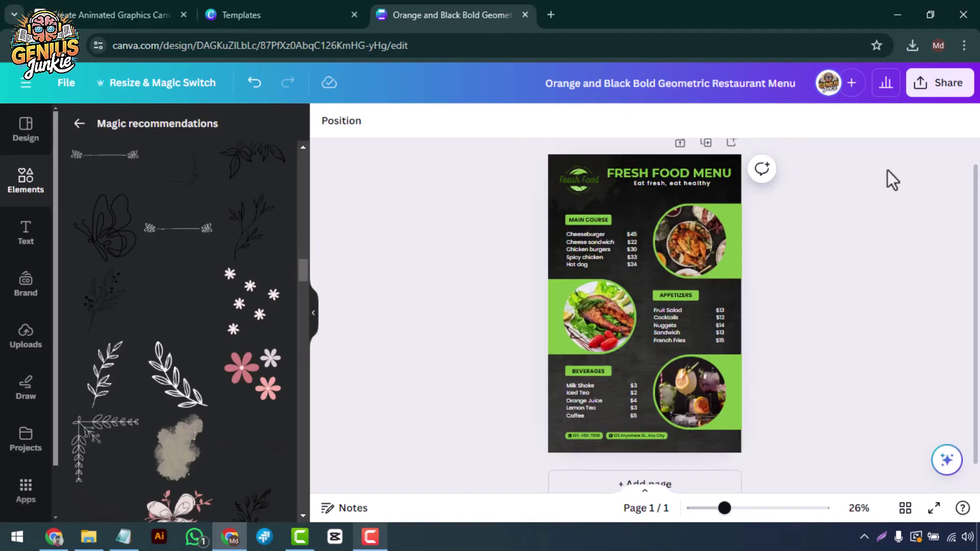
- Download the menu as a PDF Print file and open the 14.4 MB PDF from Chrome's downloads
left_click(937, 85)
left_click(789, 396)
left_click(794, 197)
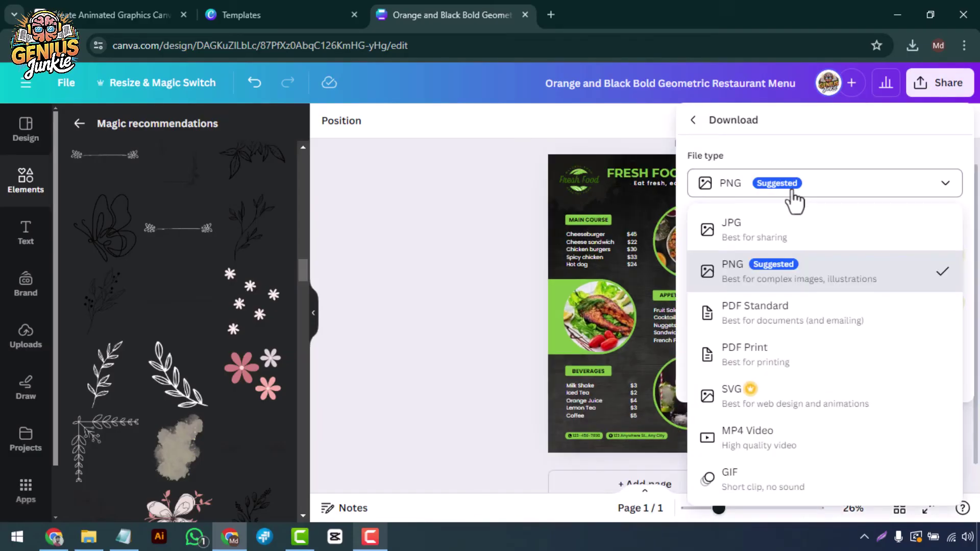
left_click(776, 357)
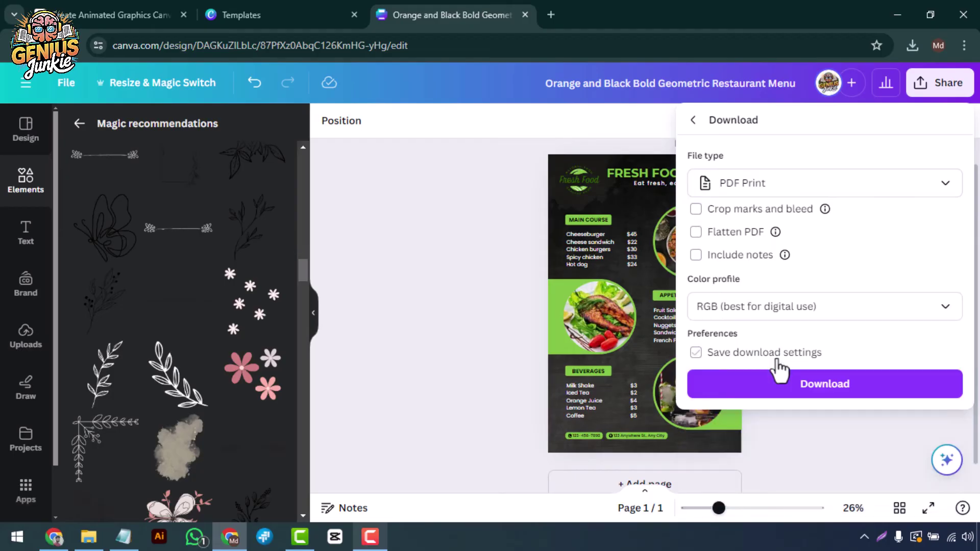
left_click(810, 391)
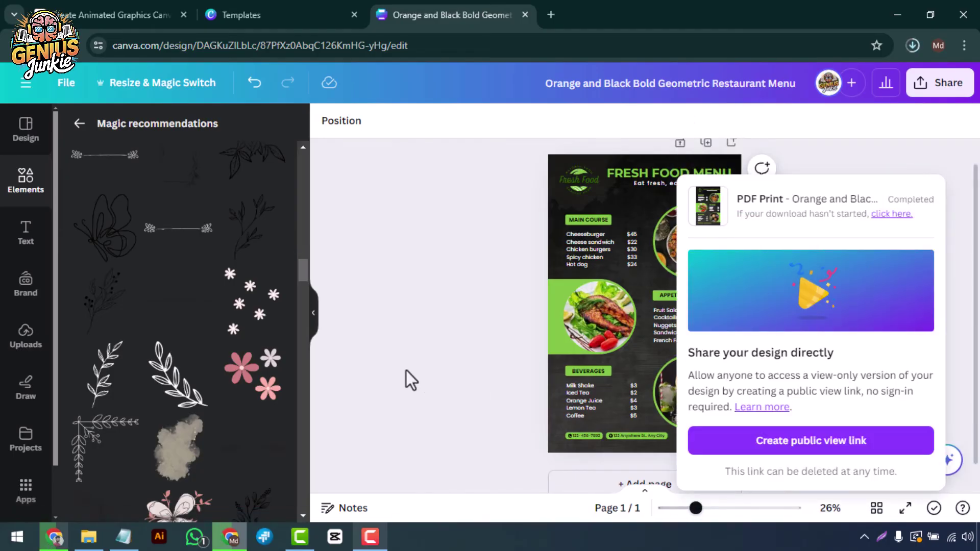
left_click(913, 45)
left_click(868, 107)
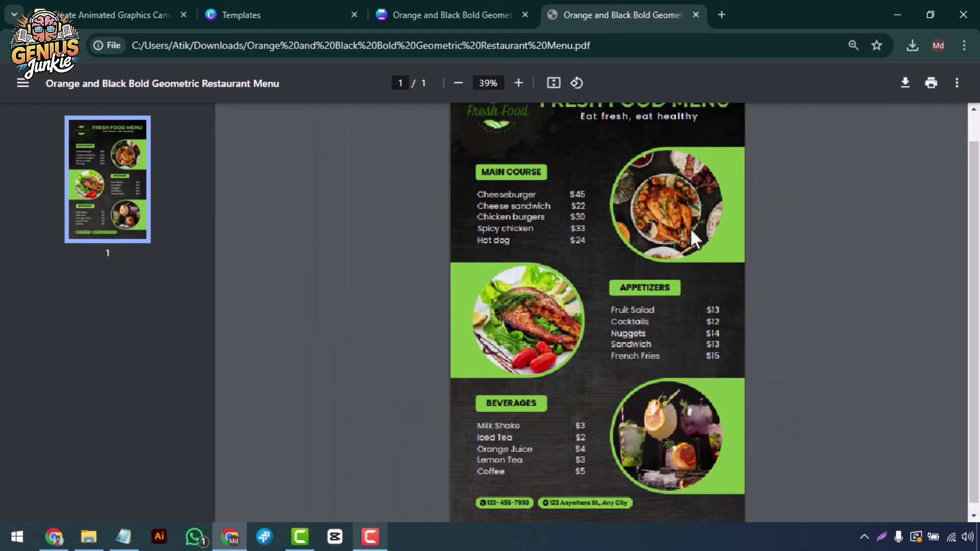
- Show the Fresh Food menu PDF full-screen using the viewer's Present option
scroll(808, 249, "up", 2)
scroll(819, 225, "up", 1)
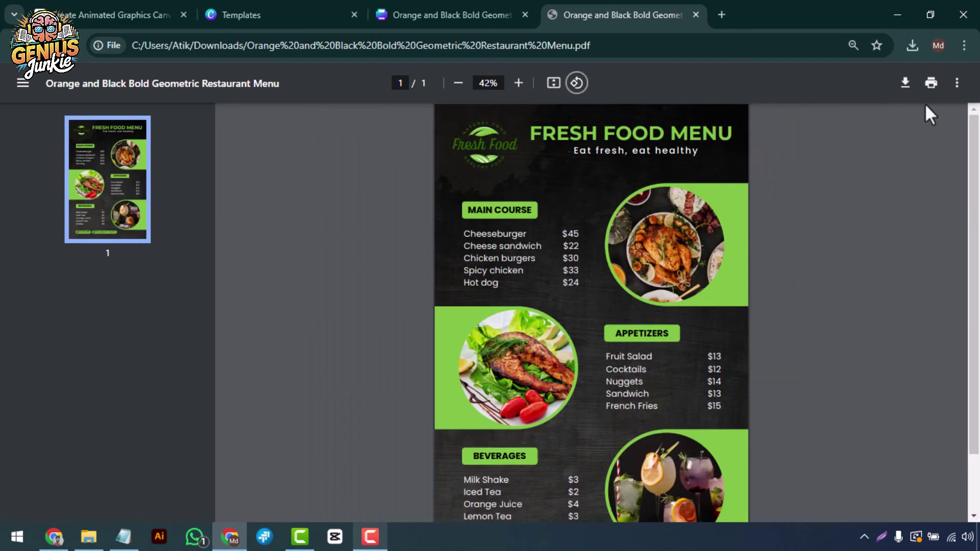
left_click(956, 83)
left_click(885, 176)
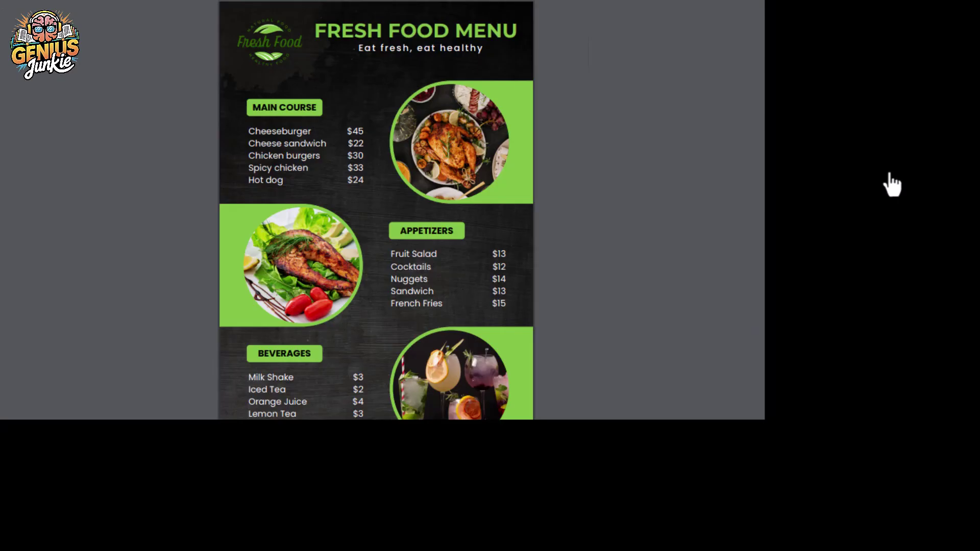